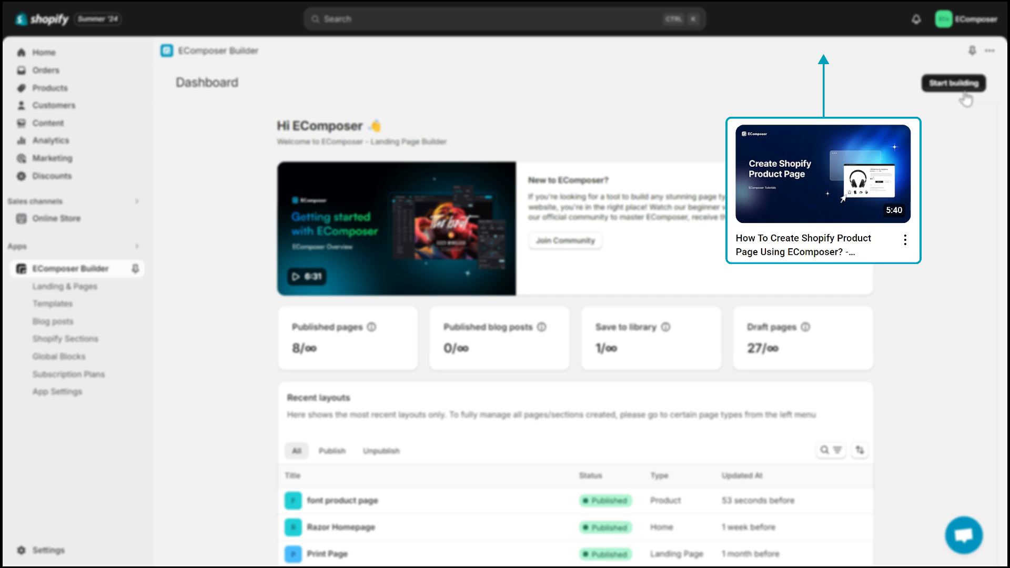
- Open the font product page layout for editing and add a Dynamic Checkout element directly below the Add to cart button
scroll(915, 419, "down", 4)
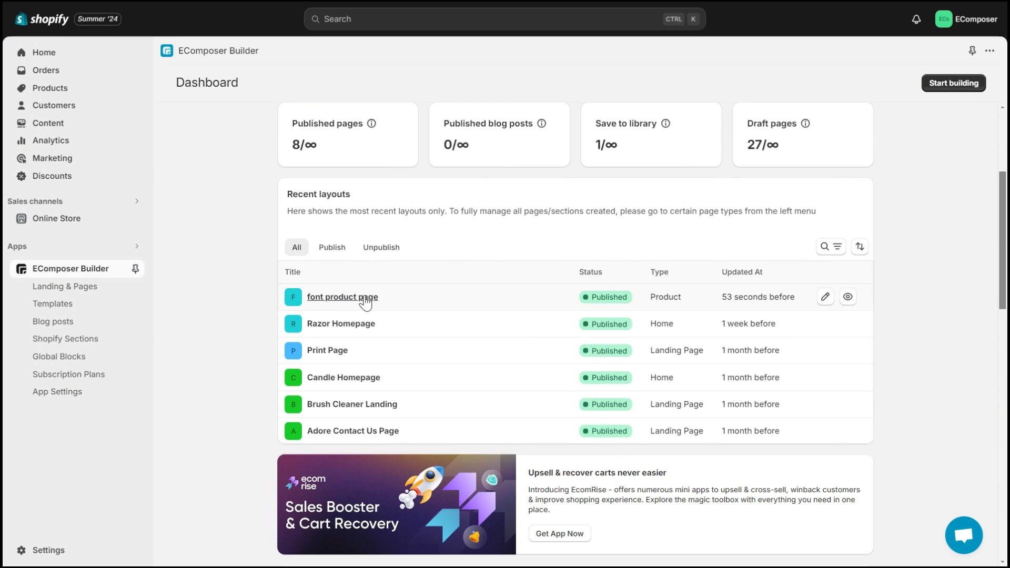
left_click(339, 298)
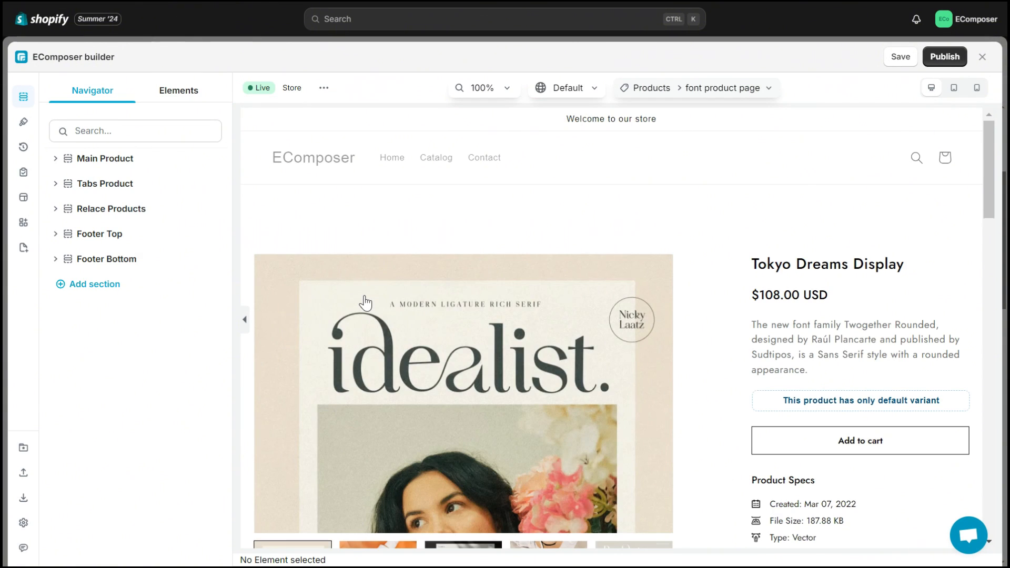
scroll(365, 303, "down", 3)
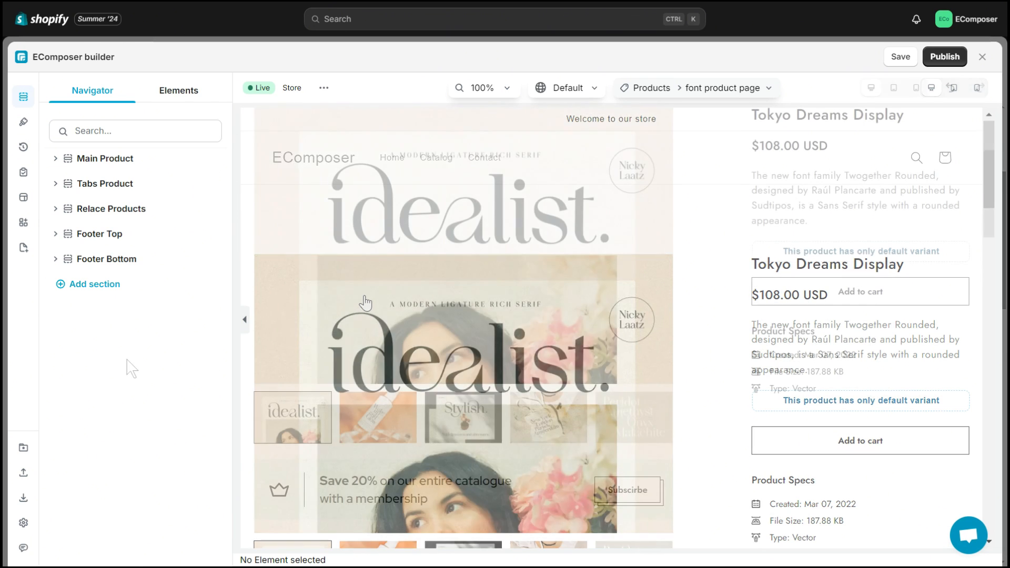
left_click(176, 94)
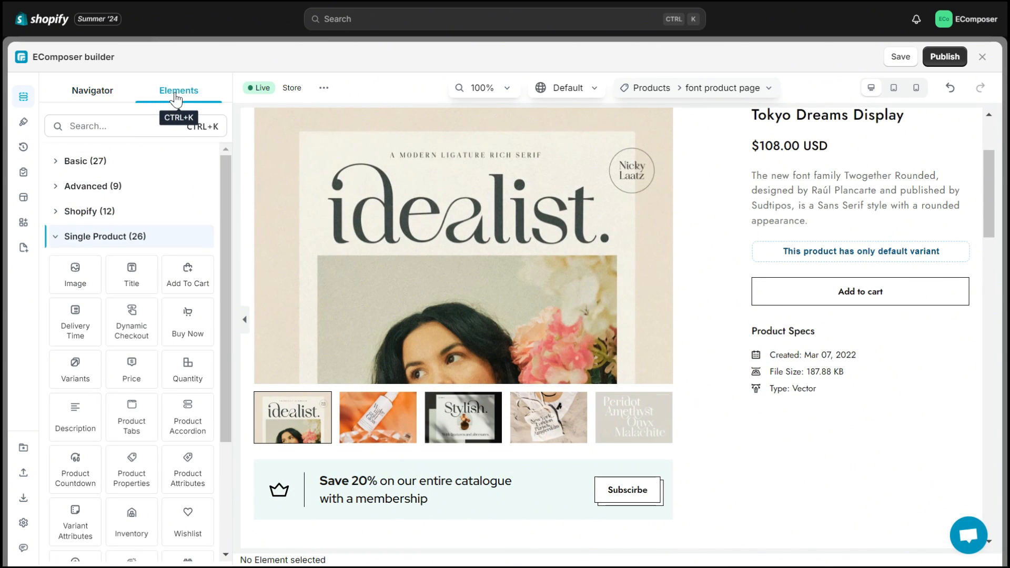
scroll(126, 315, "down", 2)
left_click_drag(123, 306, 923, 338)
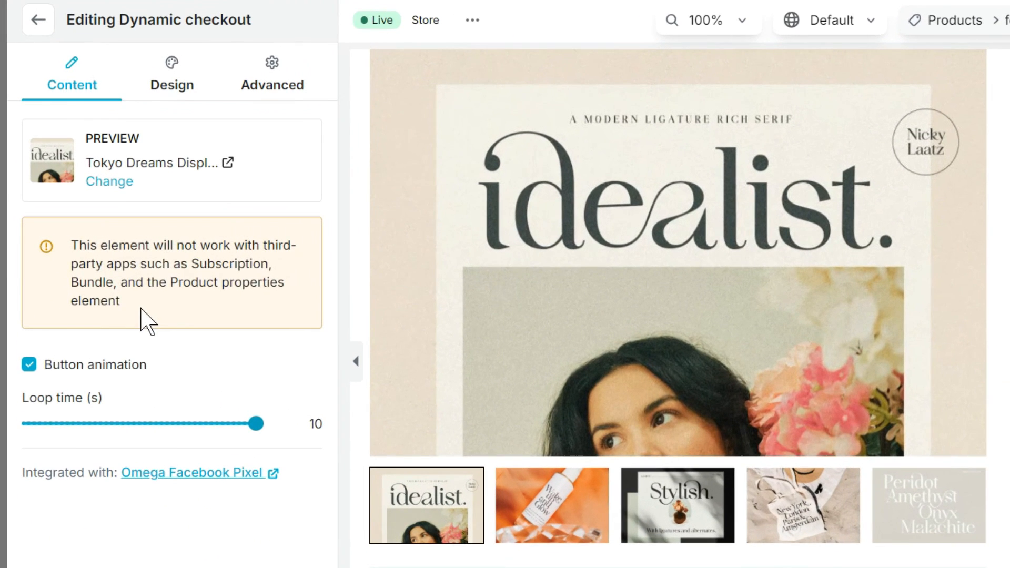
- Read the Dynamic Checkout compatibility notice about third-party apps, and turn the button animation off and on again
left_click_drag(95, 284, 56, 241)
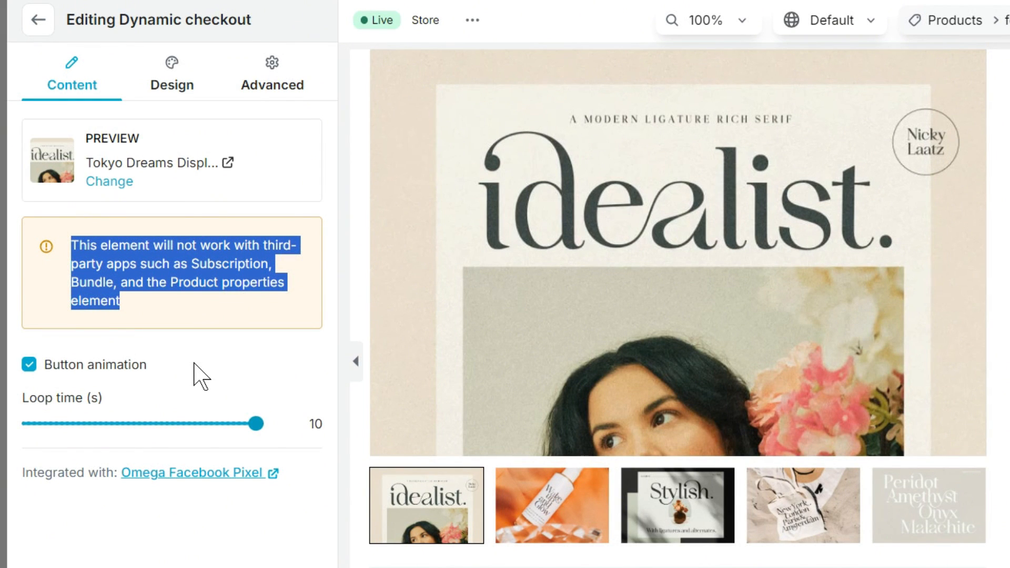
left_click(193, 363)
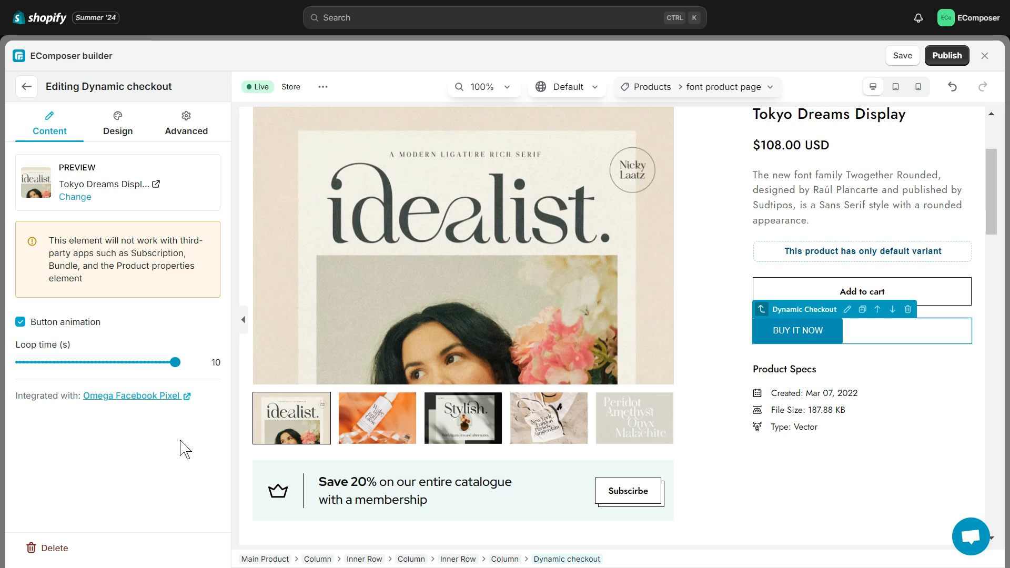
left_click(21, 323)
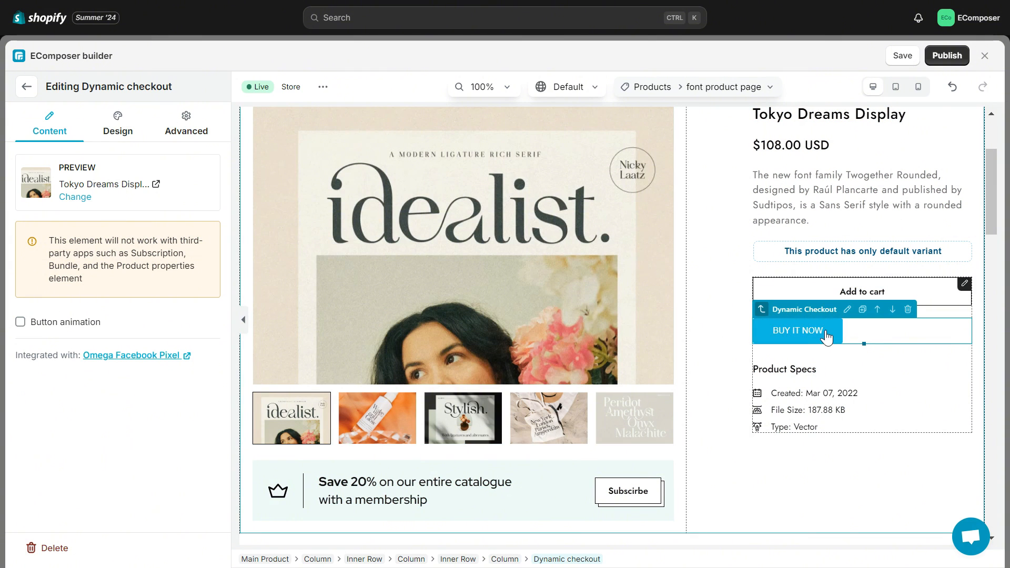
left_click(22, 323)
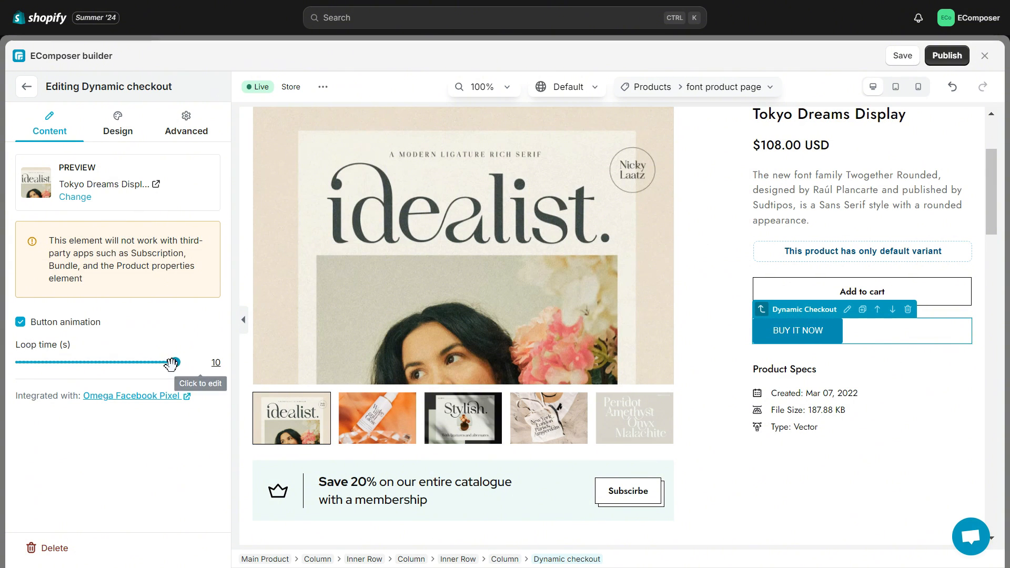
- Try a button animation loop time of 7 seconds and return it to 10 seconds
mouse_move(175, 362)
left_mouse_down()
mouse_move(42, 370)
mouse_move(178, 364)
left_mouse_up()
left_click(215, 364)
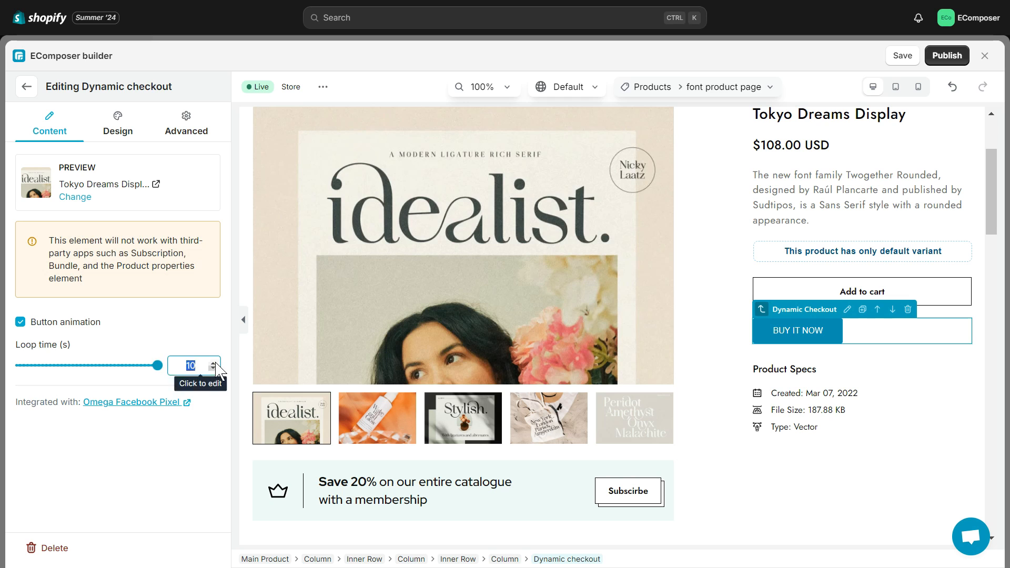
type("7")
key("Return")
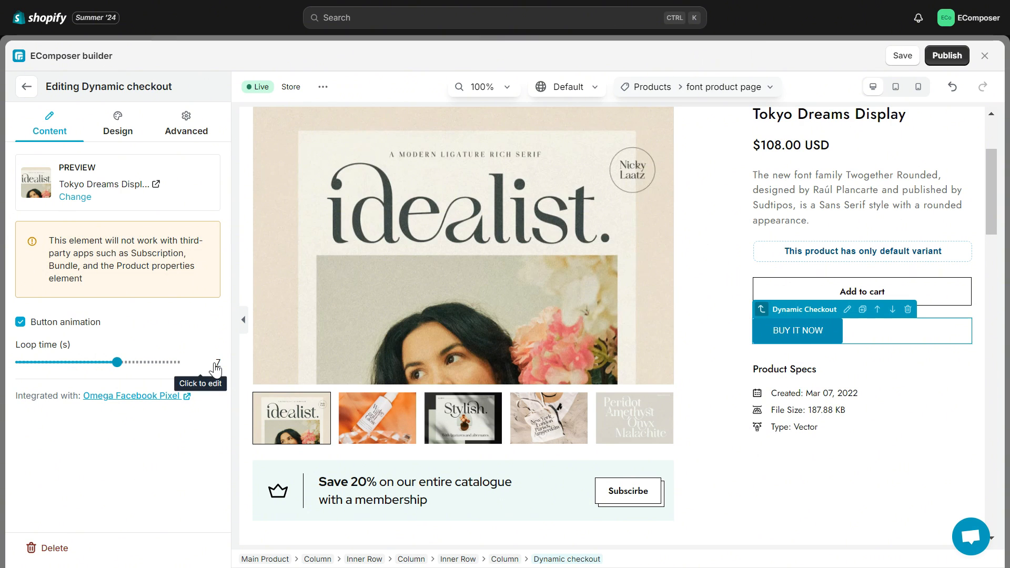
left_click_drag(116, 362, 178, 363)
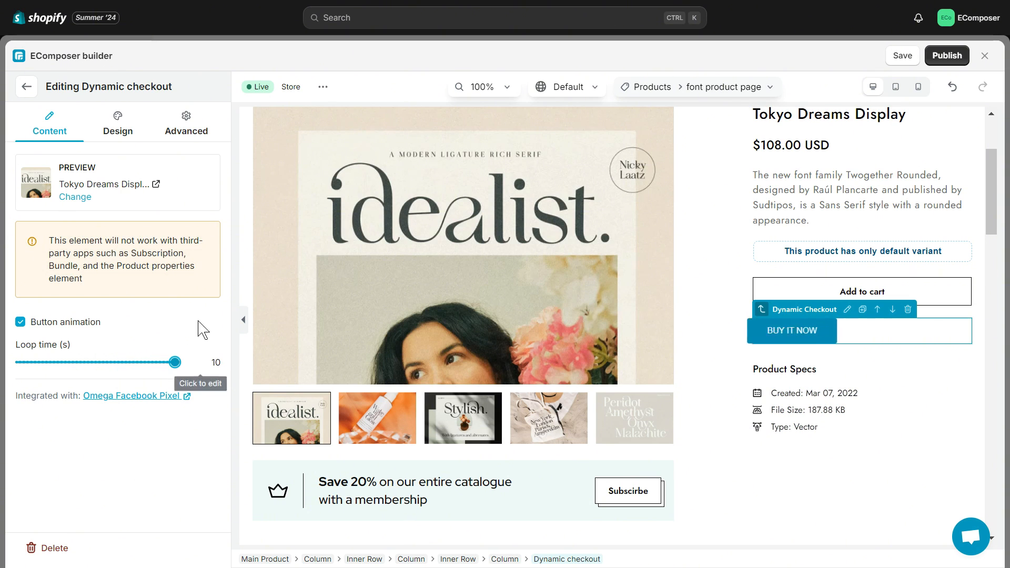
- Set the Dynamic Checkout button's width to 100% and its alignment to center
left_click(117, 123)
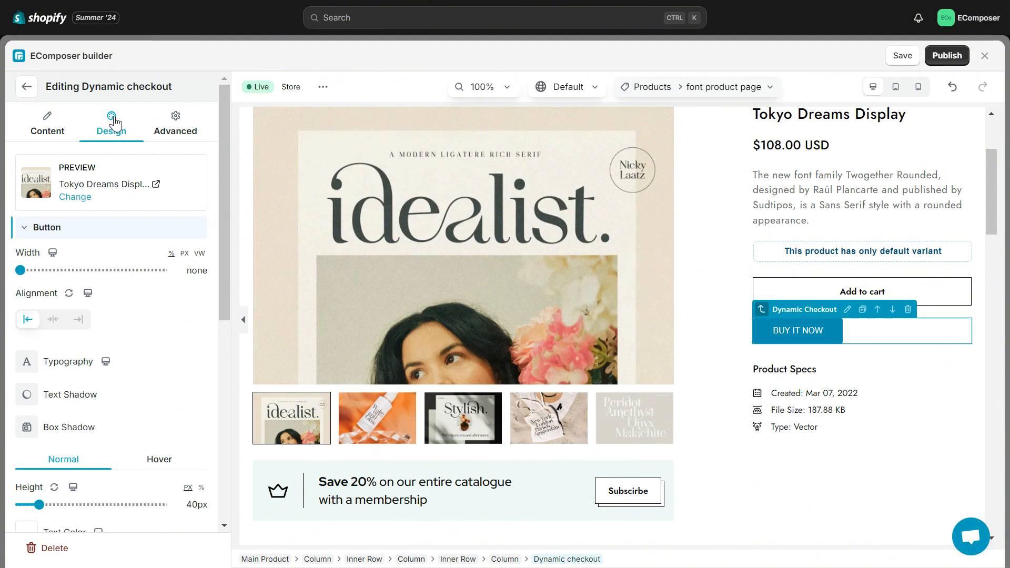
left_click(90, 225)
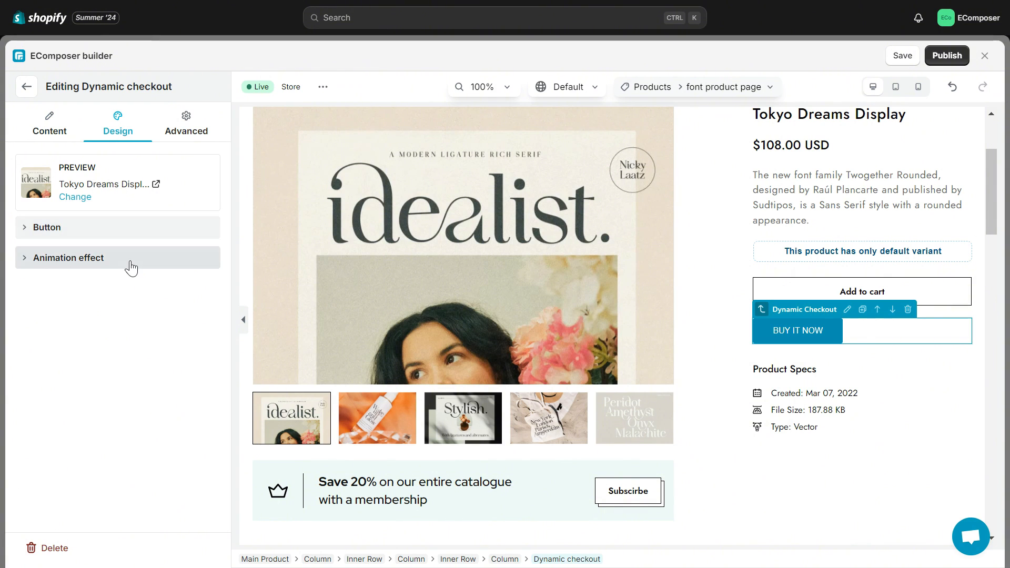
left_click(116, 227)
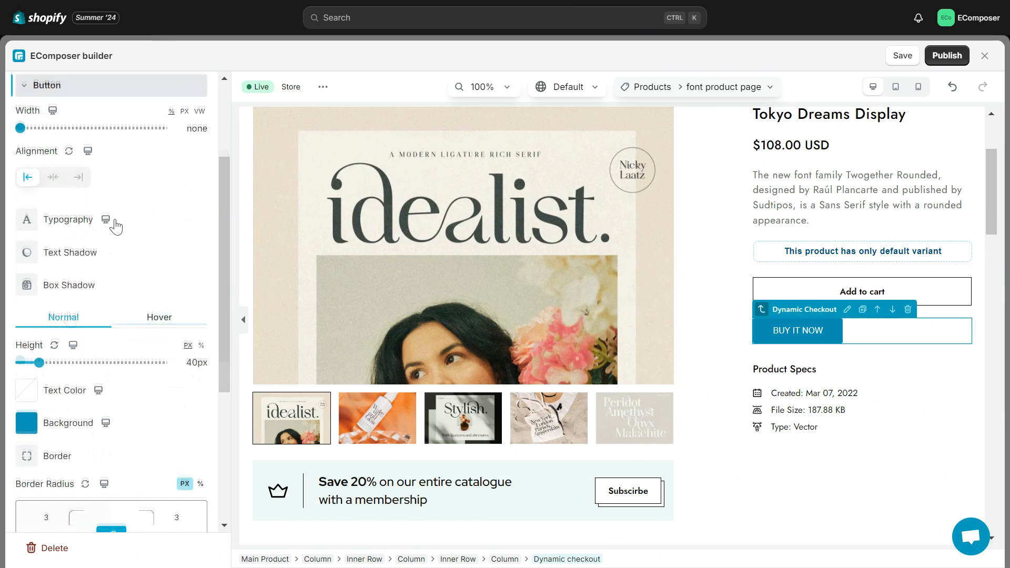
left_click_drag(20, 125, 162, 126)
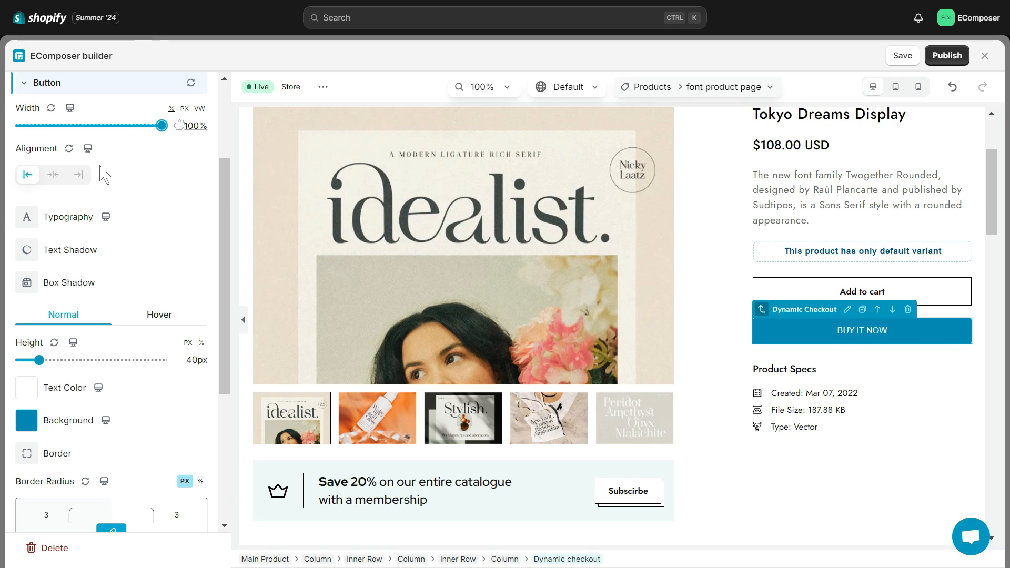
left_click(53, 176)
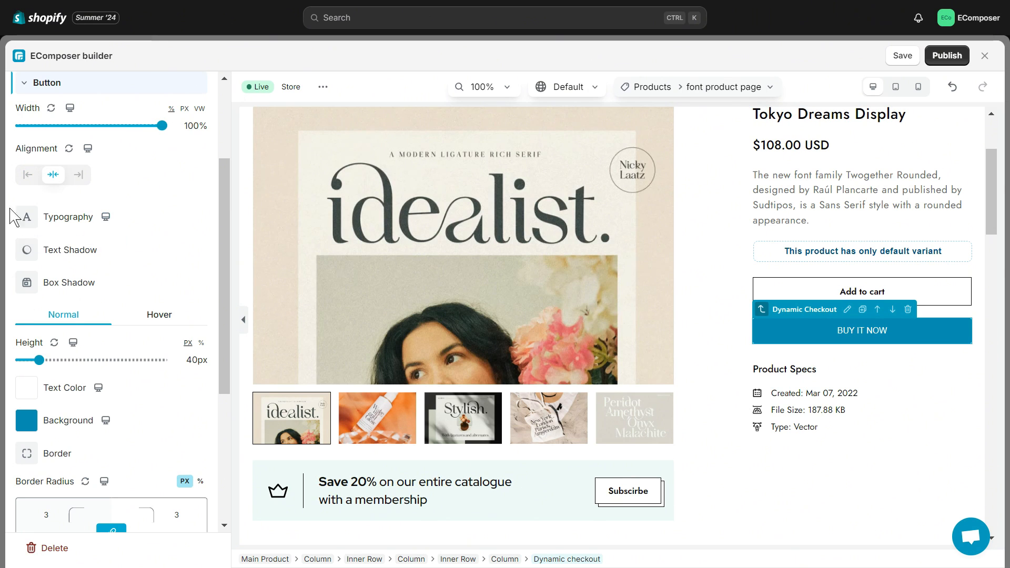
- Set the button's typography to the Google font Jost with a size of 14 px
left_click(47, 224)
left_click(149, 283)
left_click(145, 326)
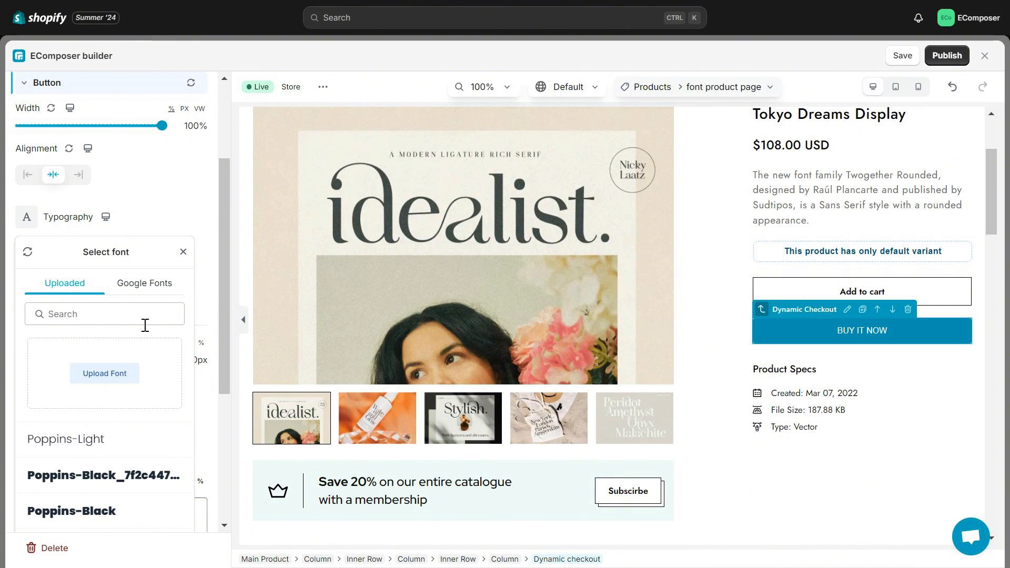
left_click(149, 296)
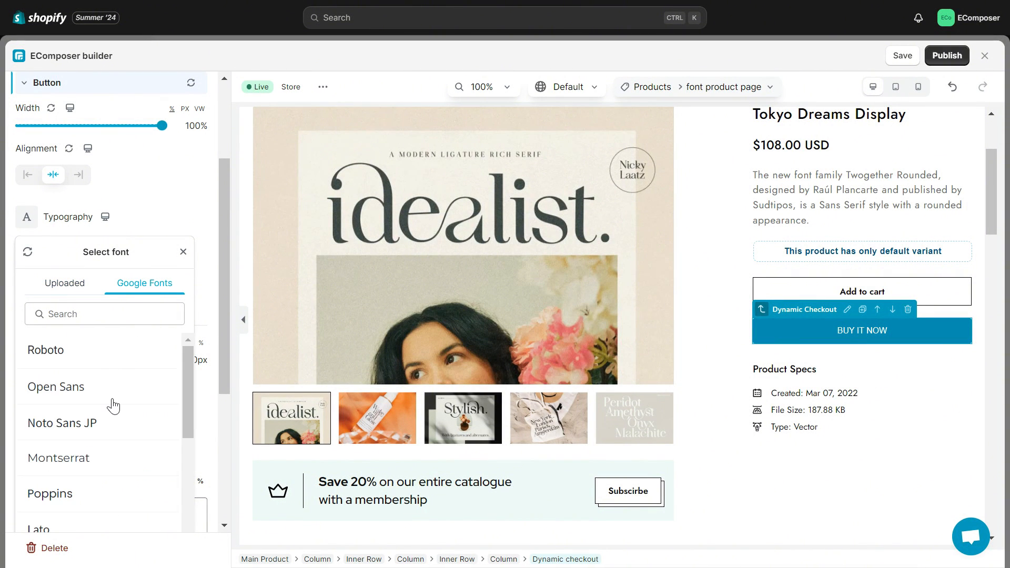
scroll(113, 405, "down", 10)
left_click(73, 314)
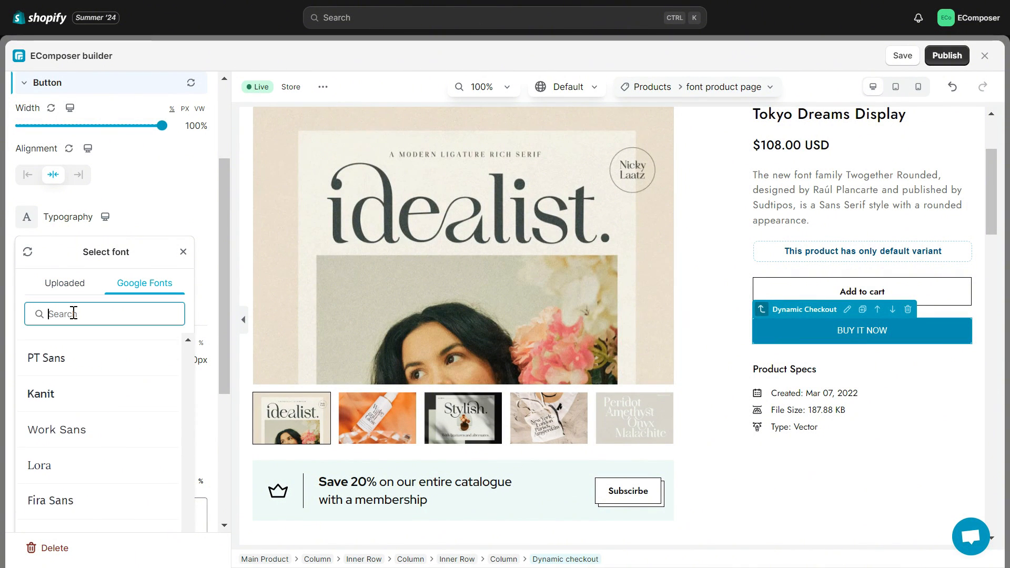
type("jost")
left_click(46, 352)
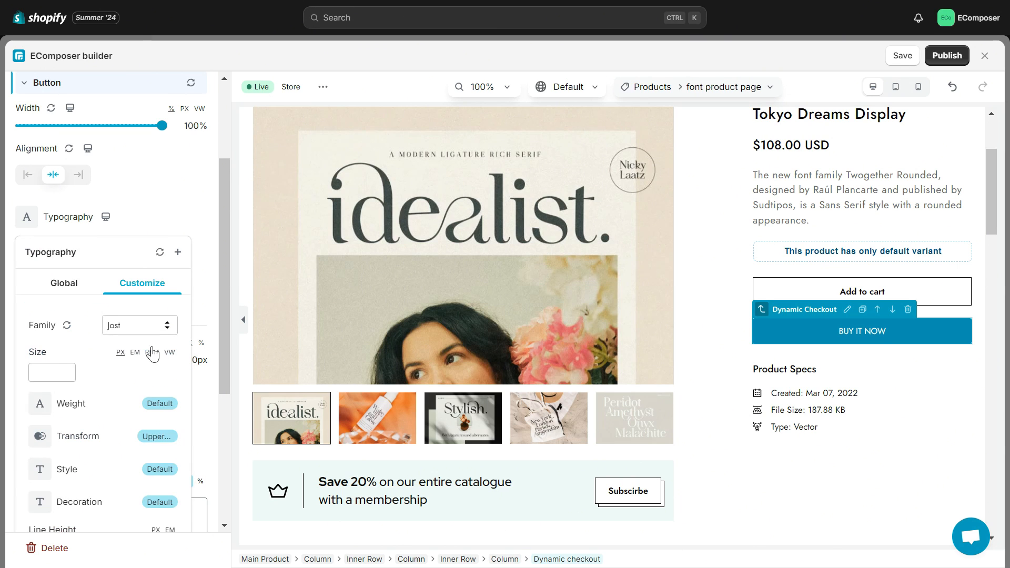
left_click(57, 371)
type("14")
- Set the button's normal-state background to the solid color #000000
scroll(109, 225, "down", 1)
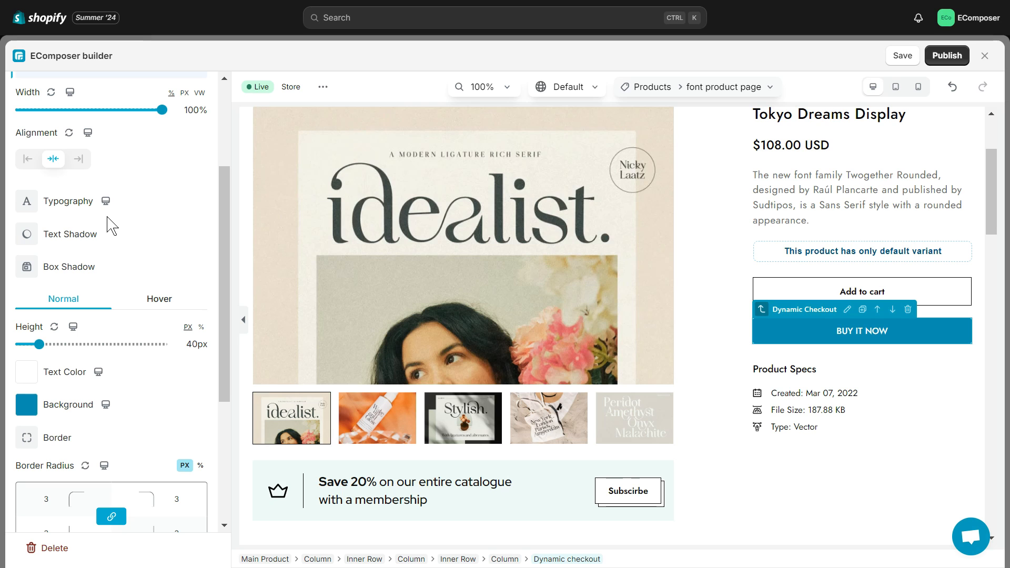
scroll(133, 315, "down", 1)
left_click(27, 326)
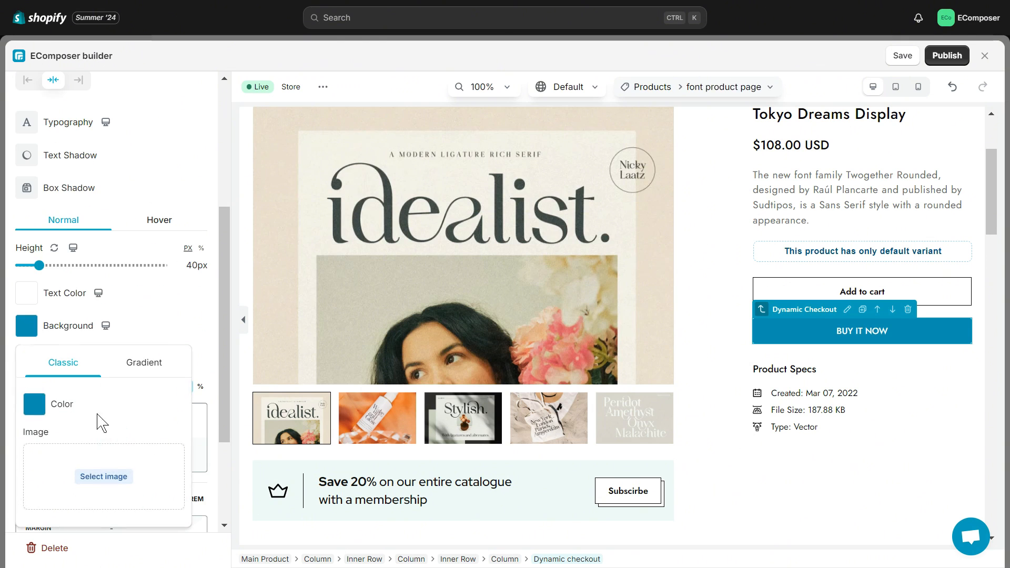
left_click(35, 406)
left_click_drag(88, 312, 39, 345)
double_click(47, 365)
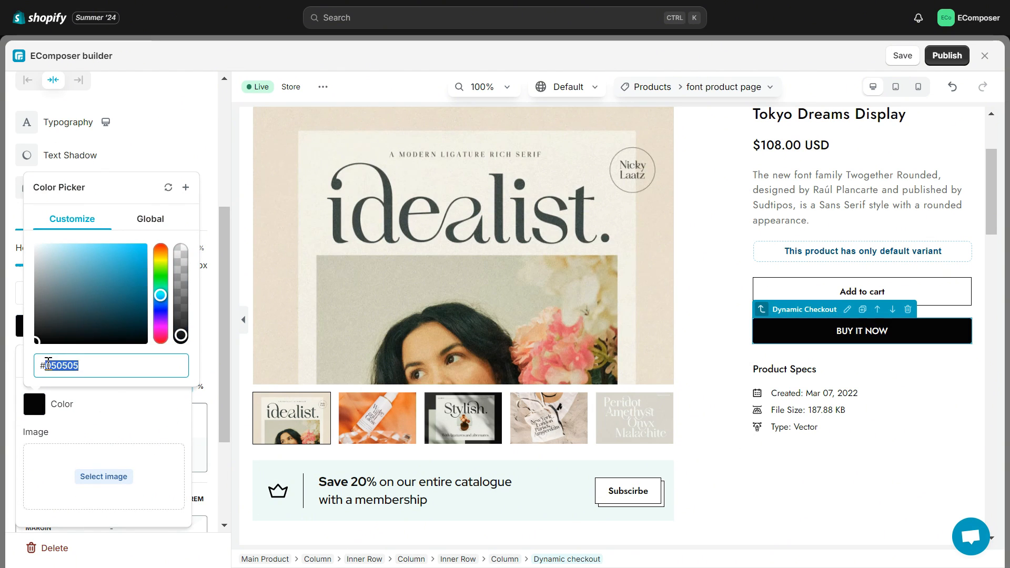
type("000000")
left_click(154, 131)
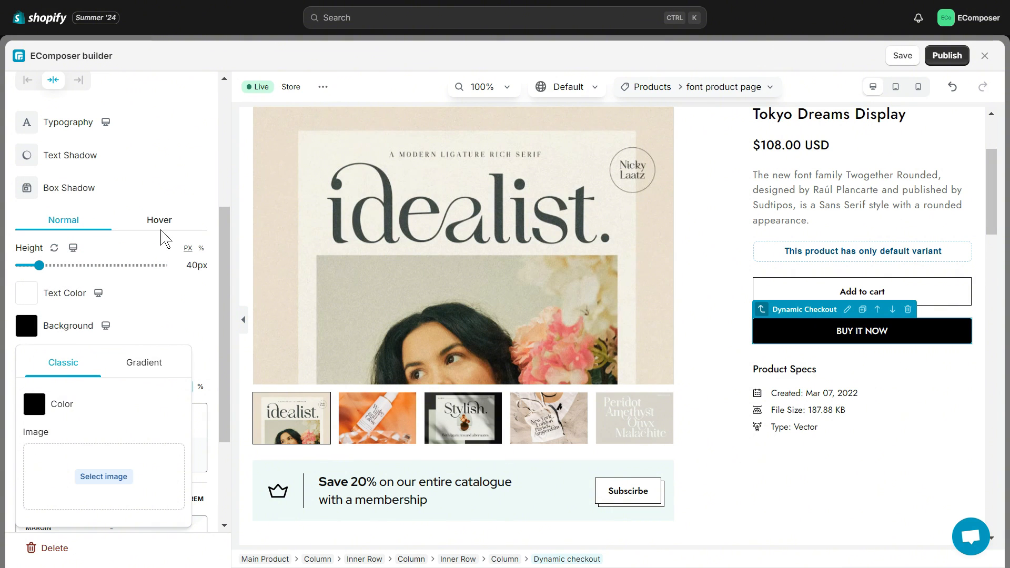
- Set the button's hover-state text color to #000000
left_click(159, 221)
left_click(31, 296)
left_click(41, 464)
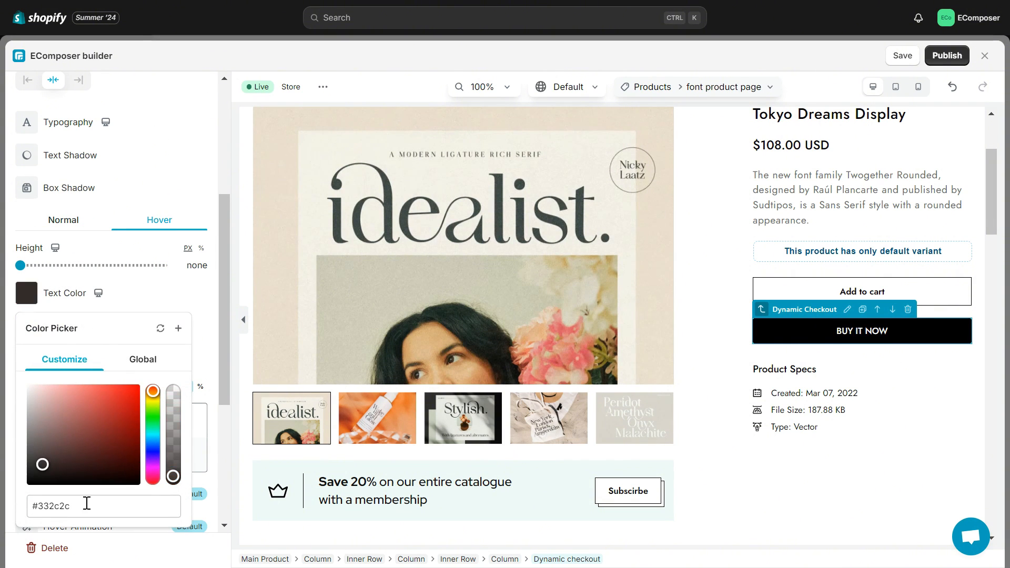
left_click_drag(70, 506, 38, 510)
type("000000")
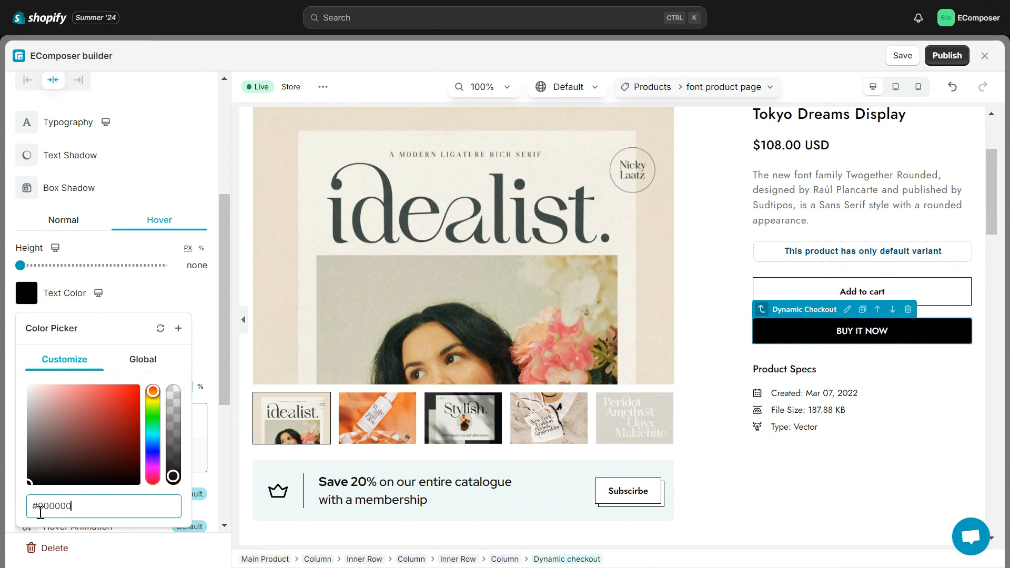
left_click(130, 285)
- Set the button's hover-state background to the solid color #ffffff
left_click(27, 327)
left_click(37, 406)
left_click_drag(78, 367, 47, 367)
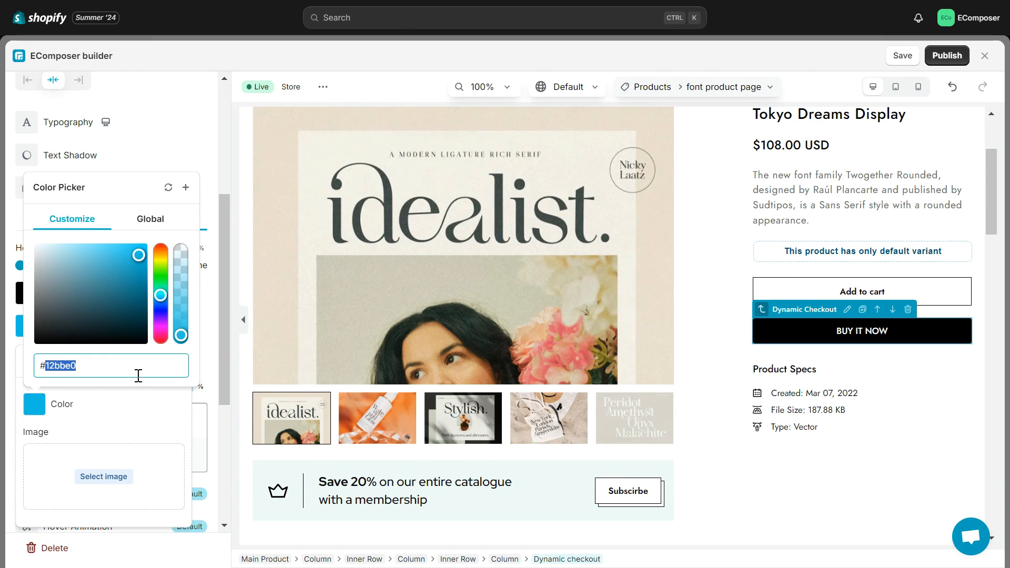
type("ffffff")
left_click(172, 136)
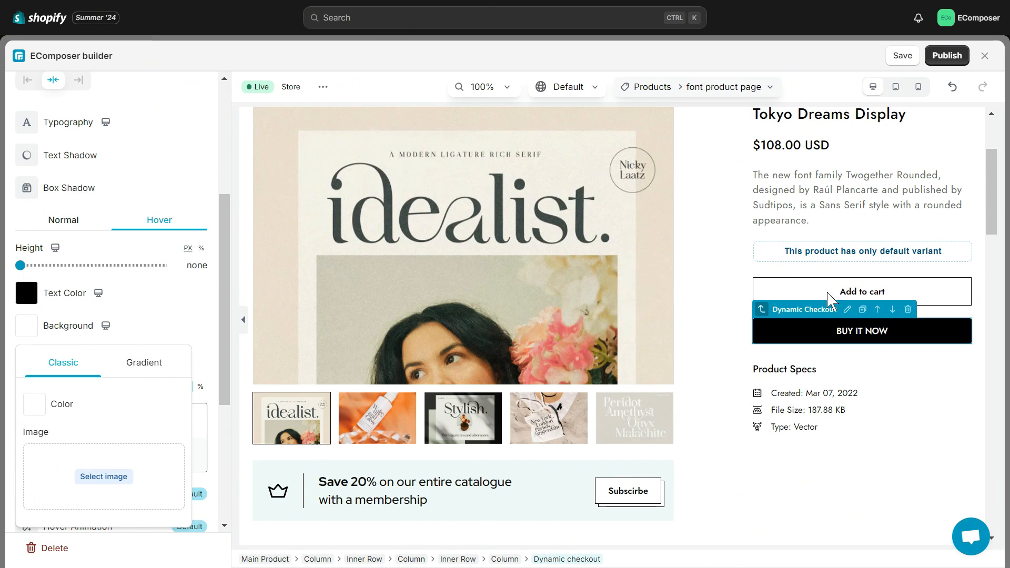
left_click(180, 317)
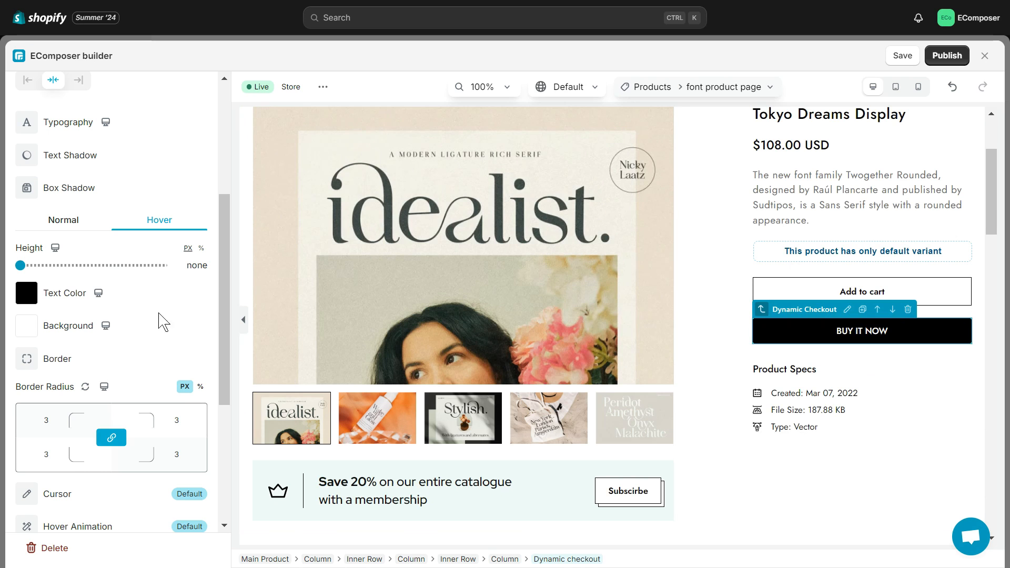
- Set the border radius of all the button's corners to 0 px in the hover state
left_click(177, 421)
left_click(157, 457)
type("0")
key("Return")
left_click(160, 355)
- Review the hover-state border options of the button, including style, width and color
scroll(145, 336, "down", 3)
scroll(52, 221, "up", 3)
left_click(32, 362)
scroll(122, 297, "down", 2)
scroll(122, 297, "up", 3)
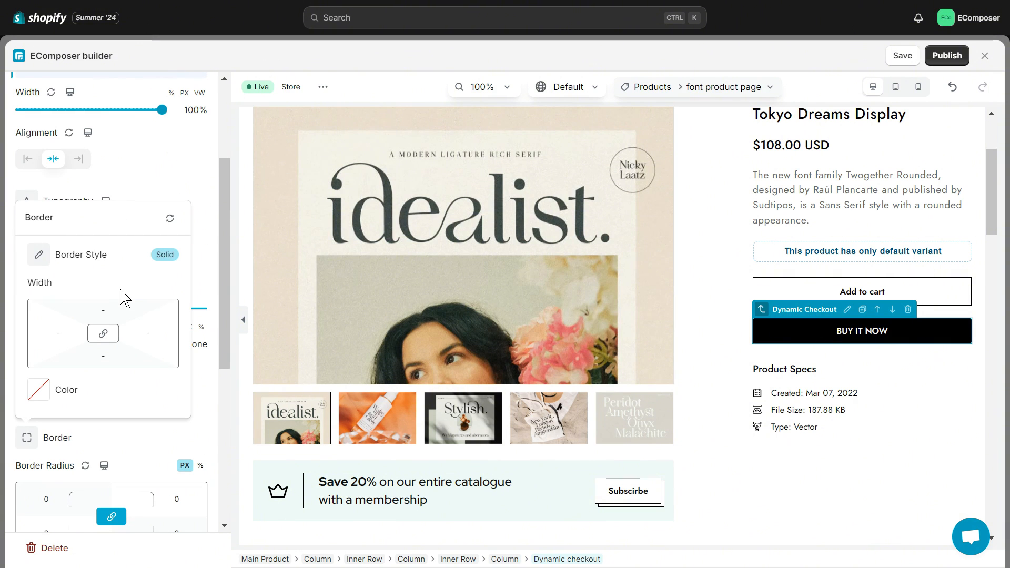
left_click(156, 439)
- Open the linked border radius value of the button's normal state for editing
left_click(81, 301)
scroll(128, 392, "down", 3)
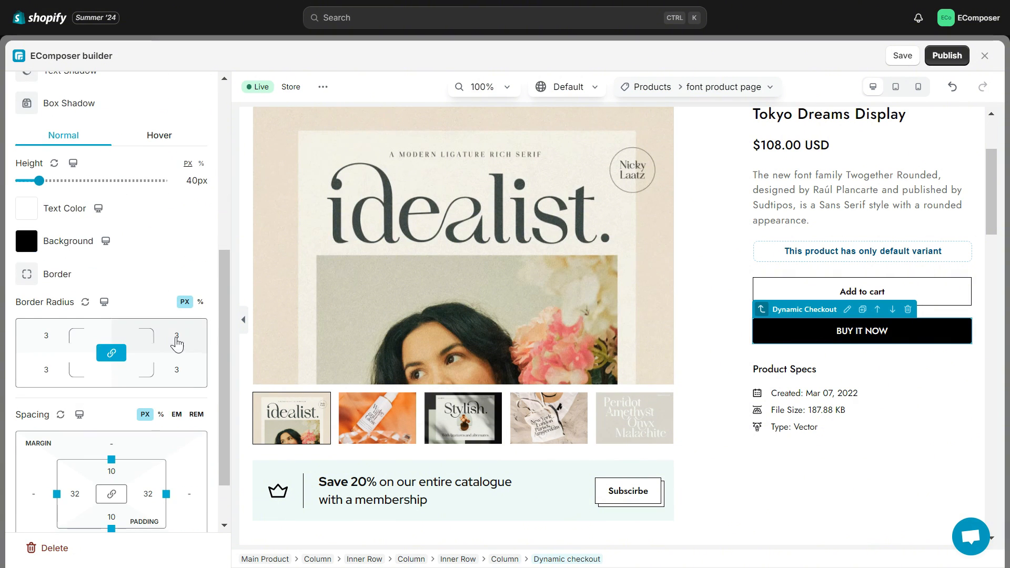
left_click(176, 336)
left_click(137, 275)
scroll(140, 277, "down", 2)
scroll(147, 284, "up", 7)
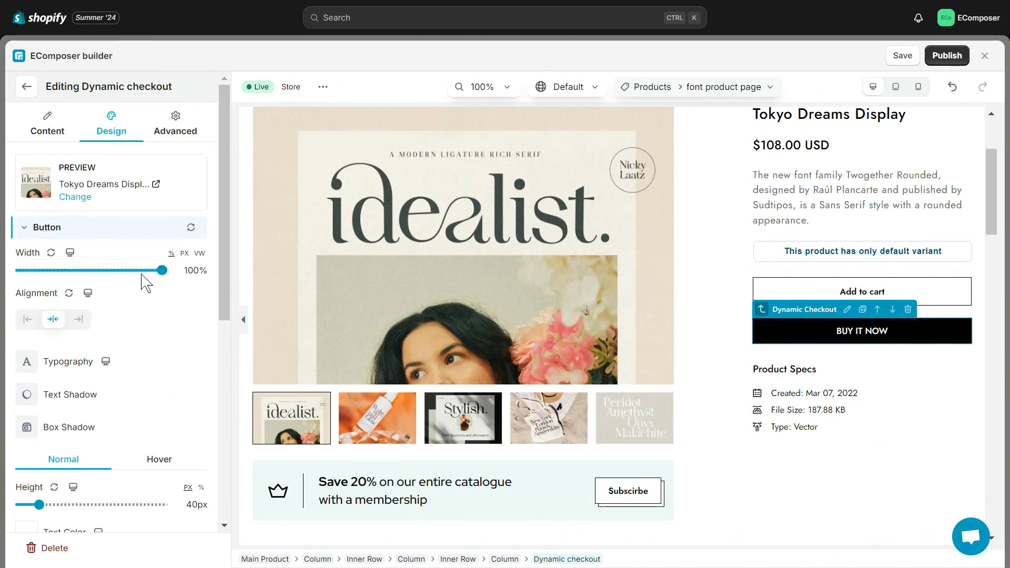
- Browse the available animation effects for the Dynamic Checkout button and try the Fading effect
left_click(115, 233)
left_click(97, 260)
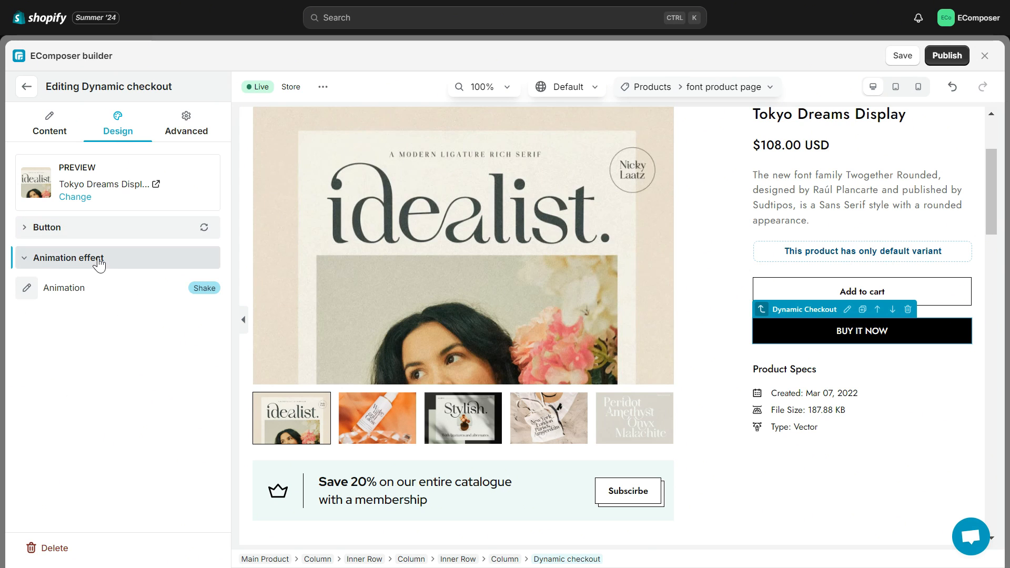
left_click(204, 288)
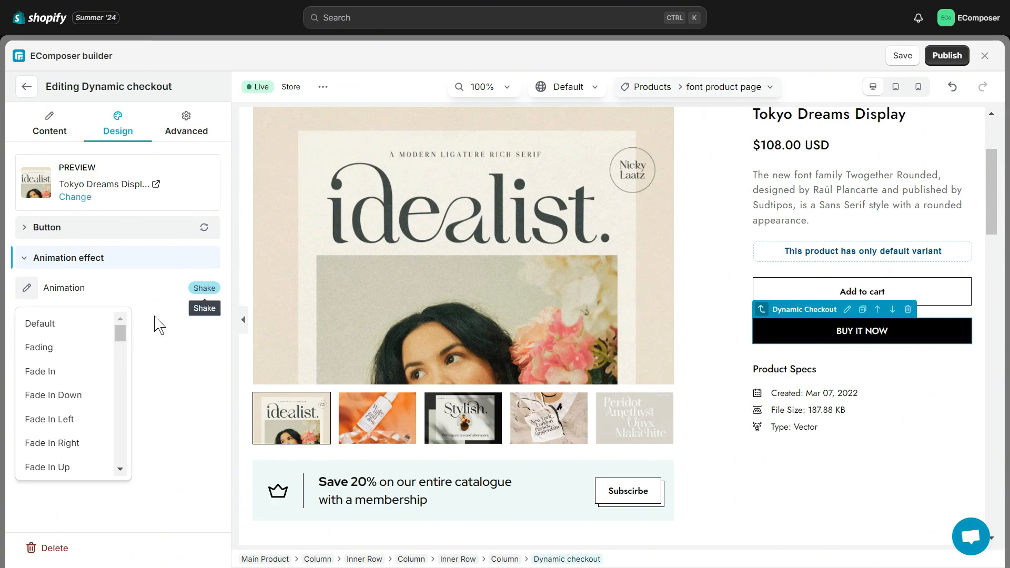
scroll(60, 378, "down", 10)
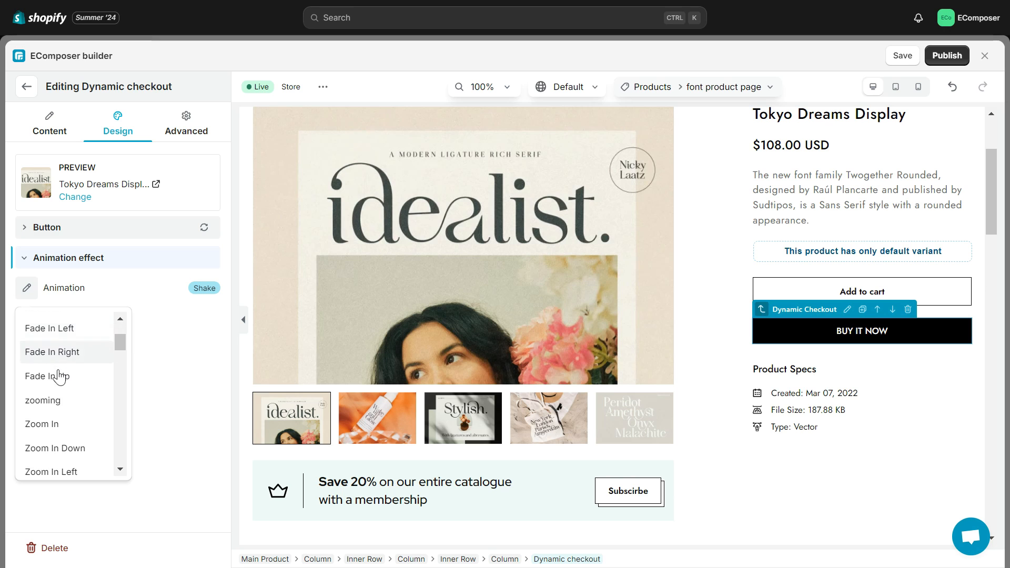
scroll(59, 379, "down", 3)
scroll(59, 379, "up", 15)
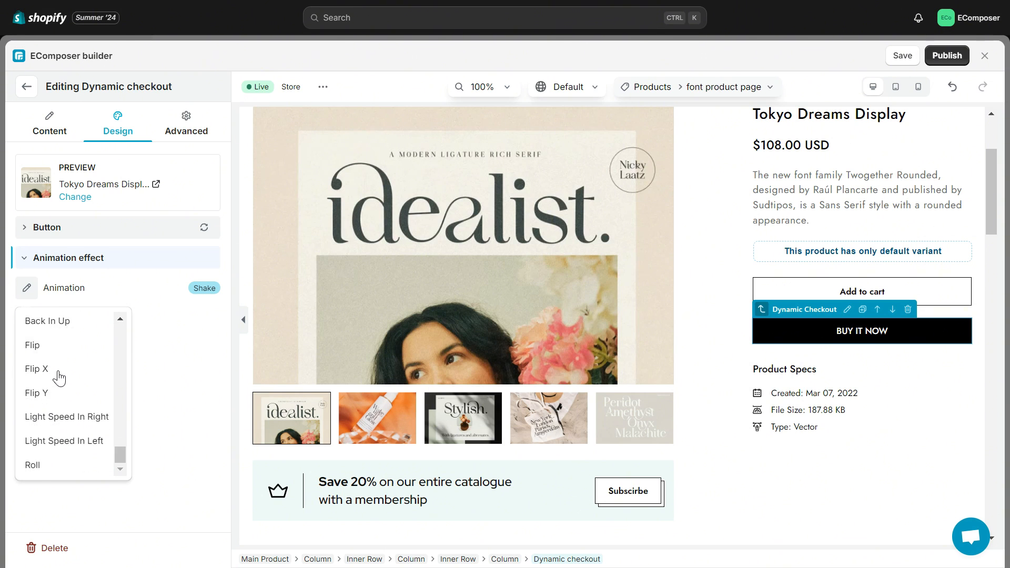
left_click(57, 349)
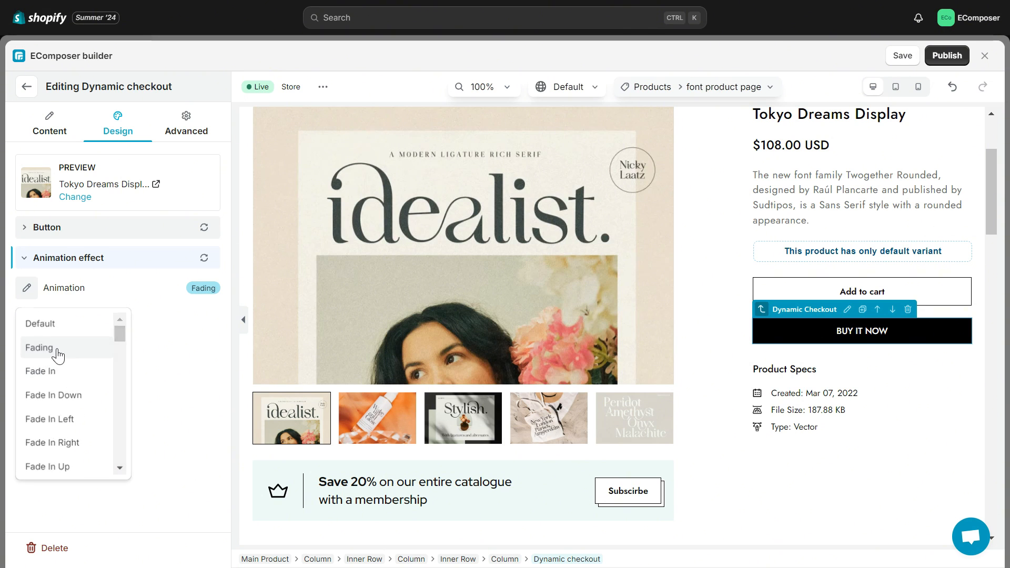
- Try the Fade In and Rubber Band animation effects on the Dynamic Checkout button
left_click(203, 288)
left_click(42, 372)
left_click(200, 288)
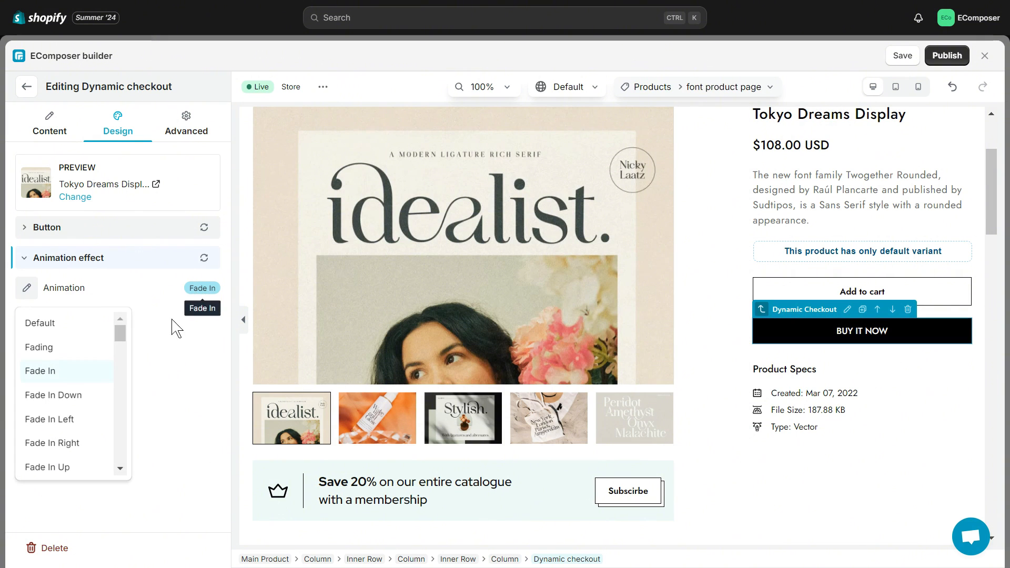
left_click(62, 400)
- Set the Dynamic Checkout button's animation effect to Shake and collapse the animation settings
left_click(200, 288)
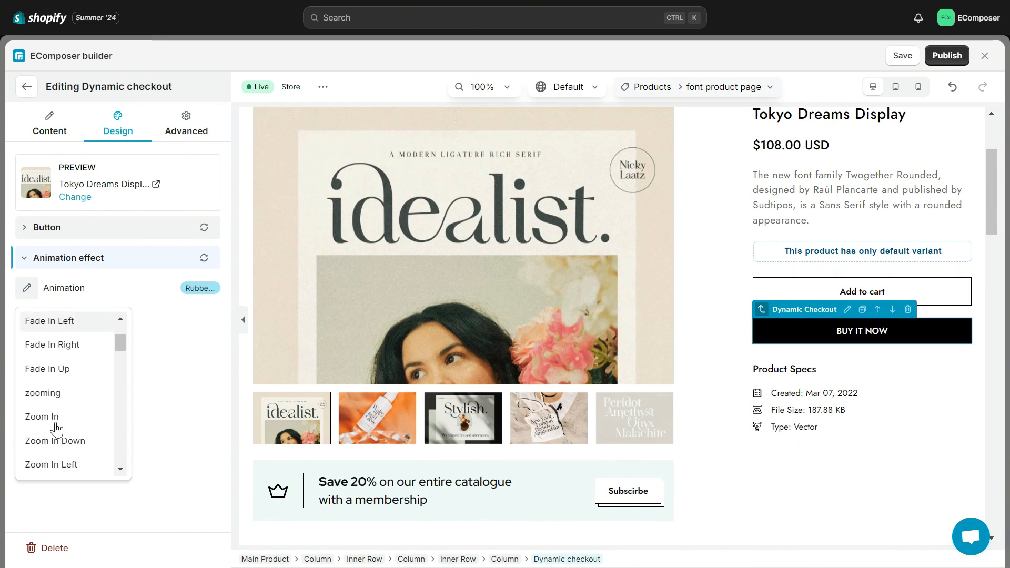
scroll(56, 424, "down", 8)
scroll(57, 424, "down", 2)
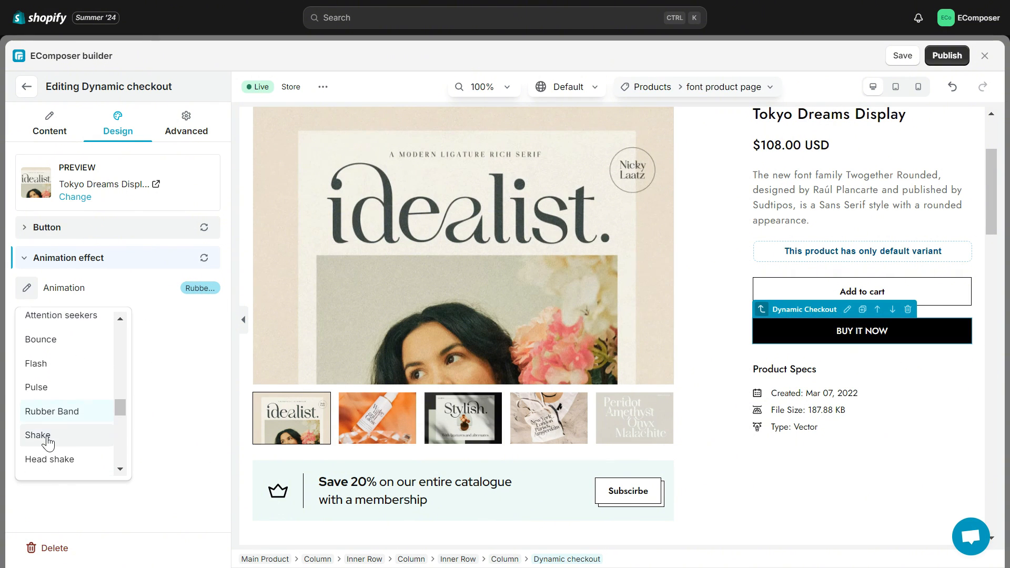
left_click(46, 439)
left_click(108, 263)
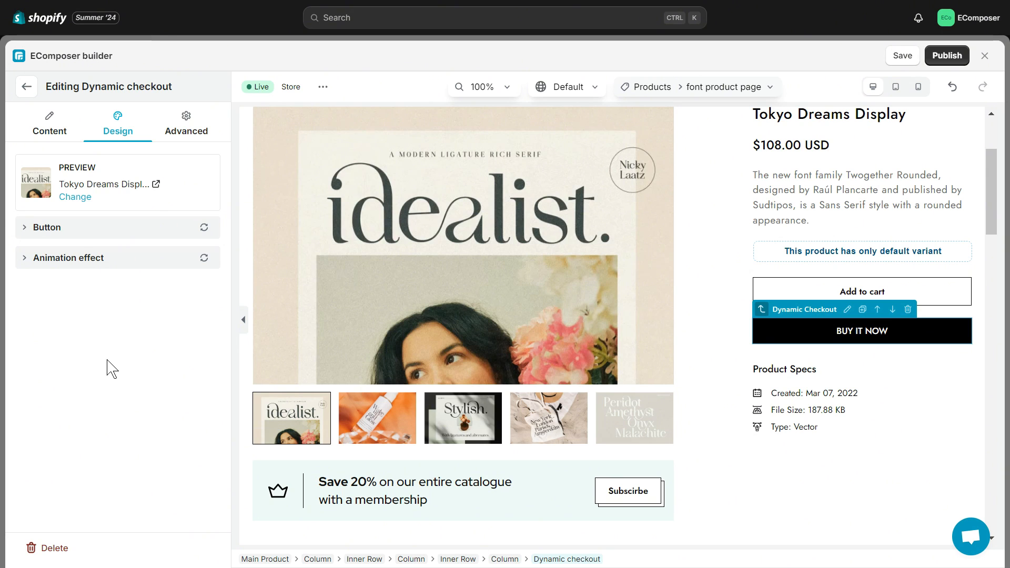
- Publish the template and view the product page on the storefront with the preview bar hidden
left_click(948, 58)
left_click(702, 460)
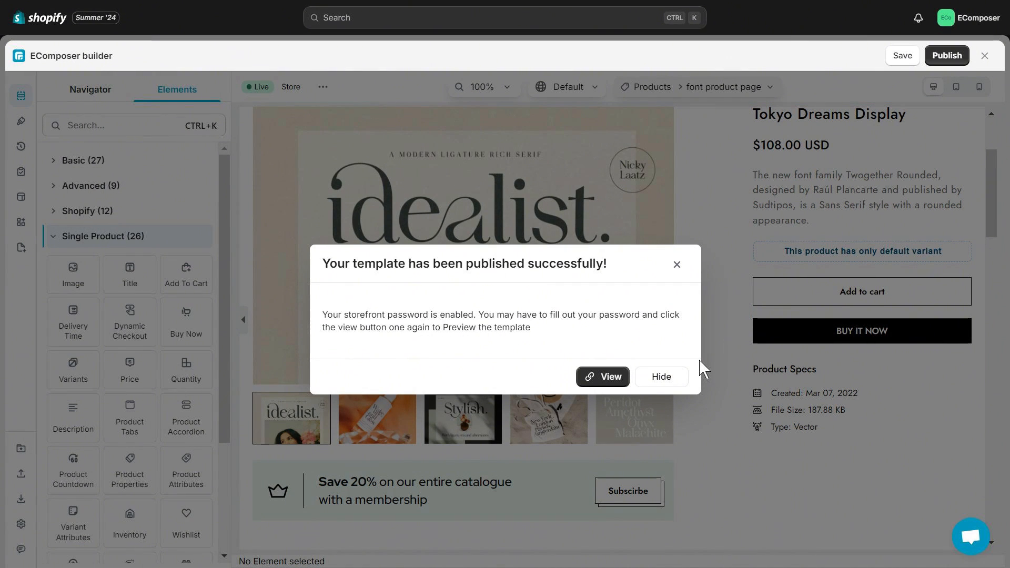
left_click(609, 377)
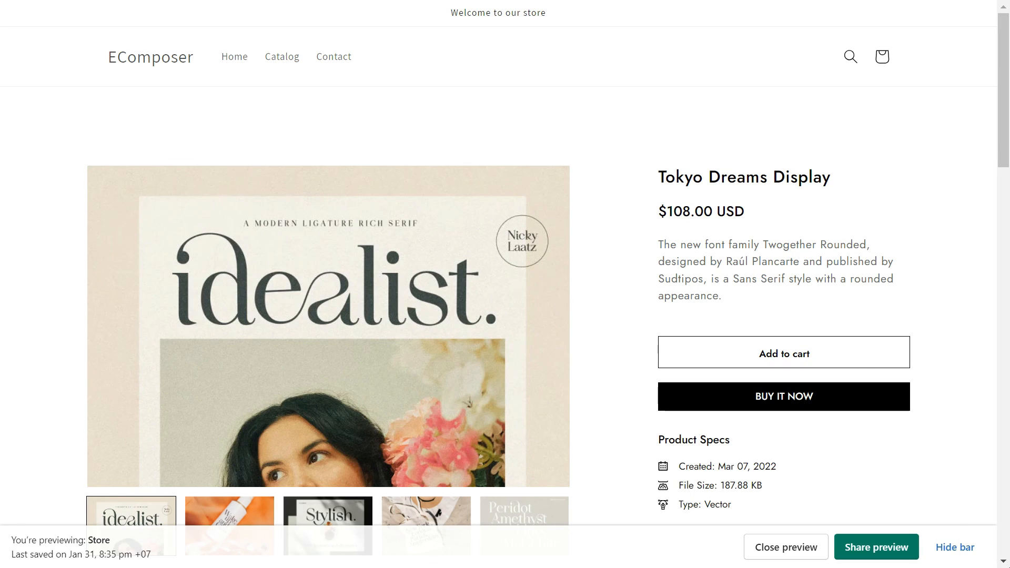
left_click(954, 548)
scroll(593, 241, "down", 2)
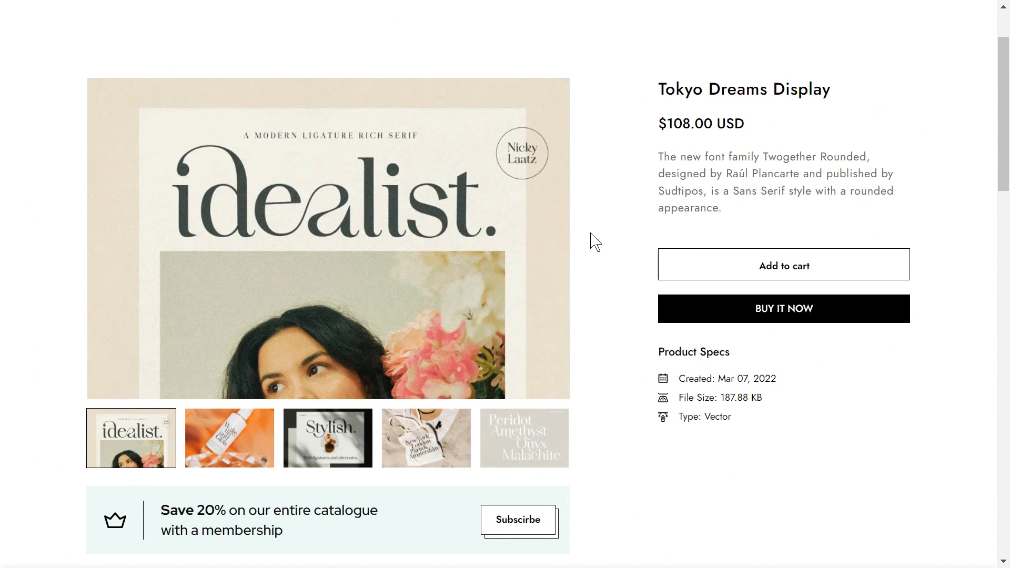